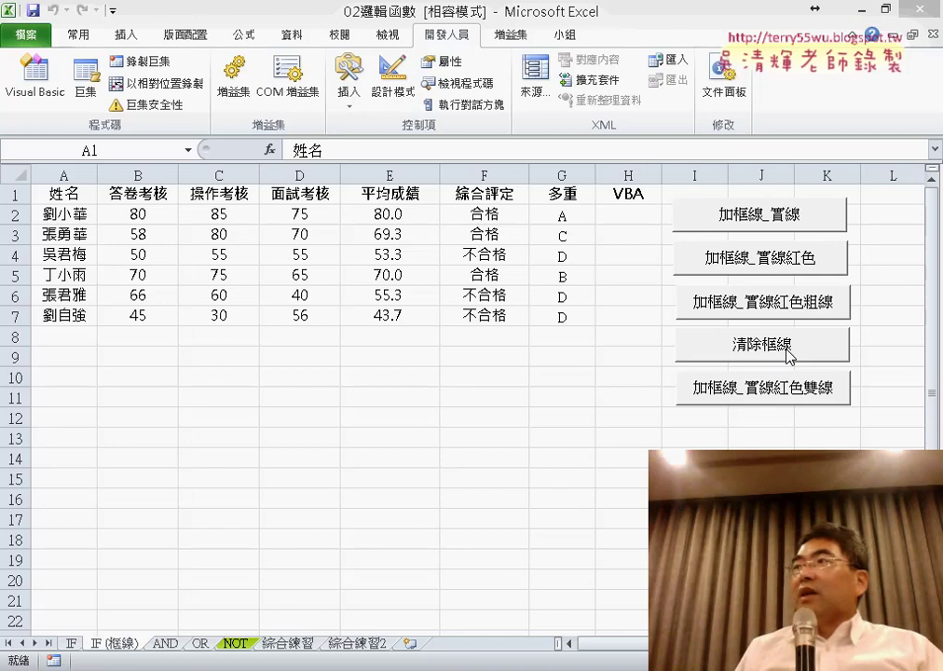
# Run the 加框線_實線紅色雙線 button macro, then select row A2:G2 and column A1:A7 to inspect the red borders.
pyautogui.hotkey('ctrl', 'shift', 'Down')
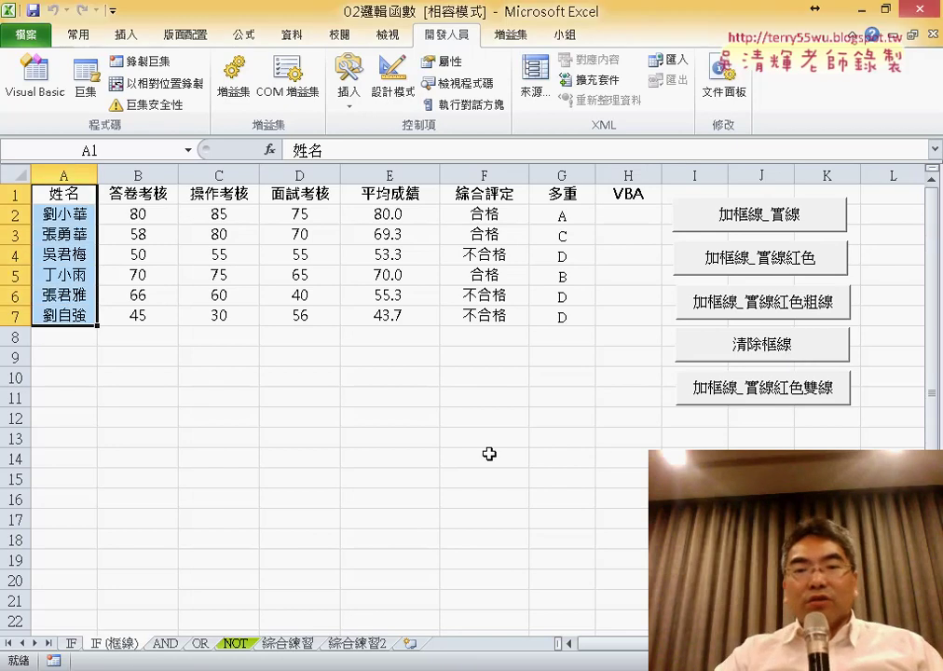
pyautogui.click(753, 399)
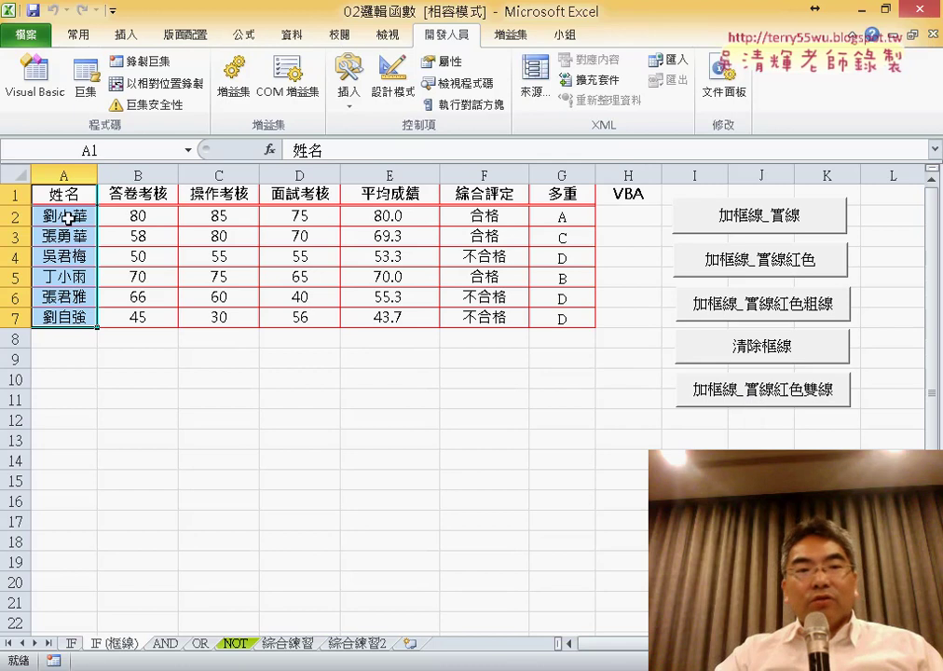
pyautogui.moveTo(70, 214); pyautogui.dragTo(564, 222)
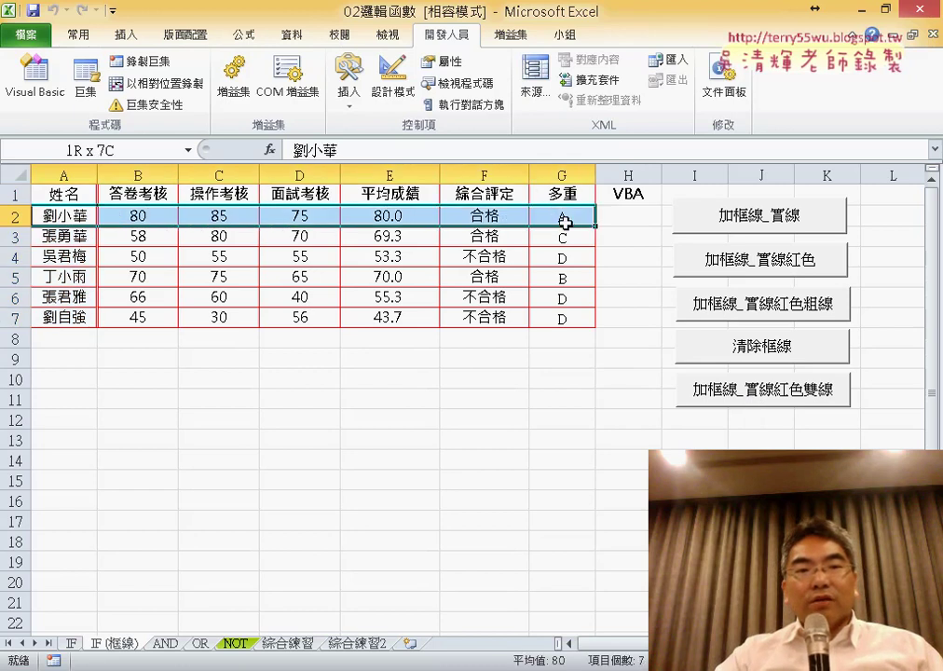
pyautogui.moveTo(46, 215); pyautogui.dragTo(554, 222)
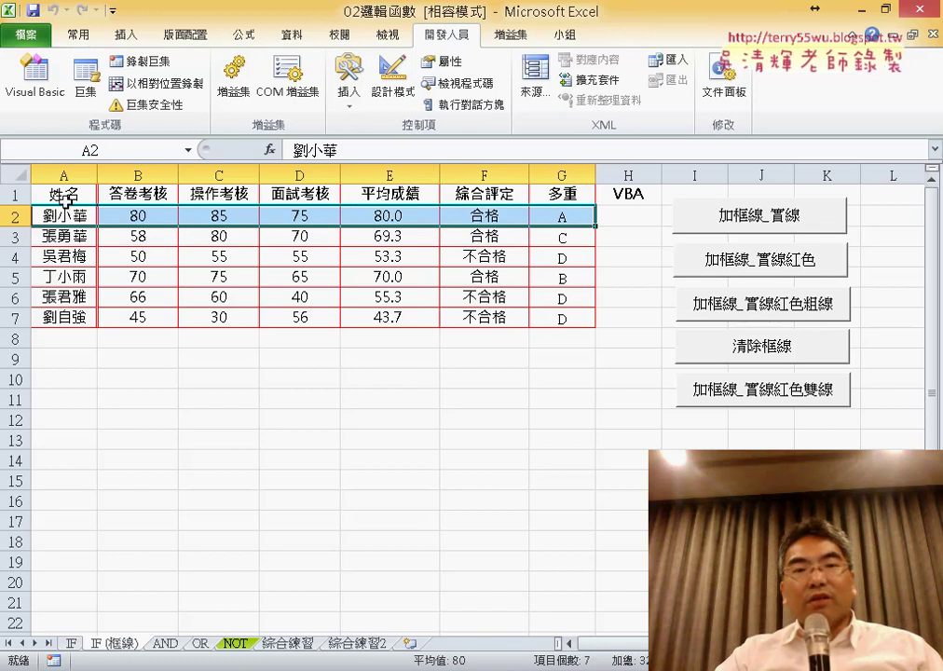
pyautogui.moveTo(67, 194); pyautogui.dragTo(65, 317)
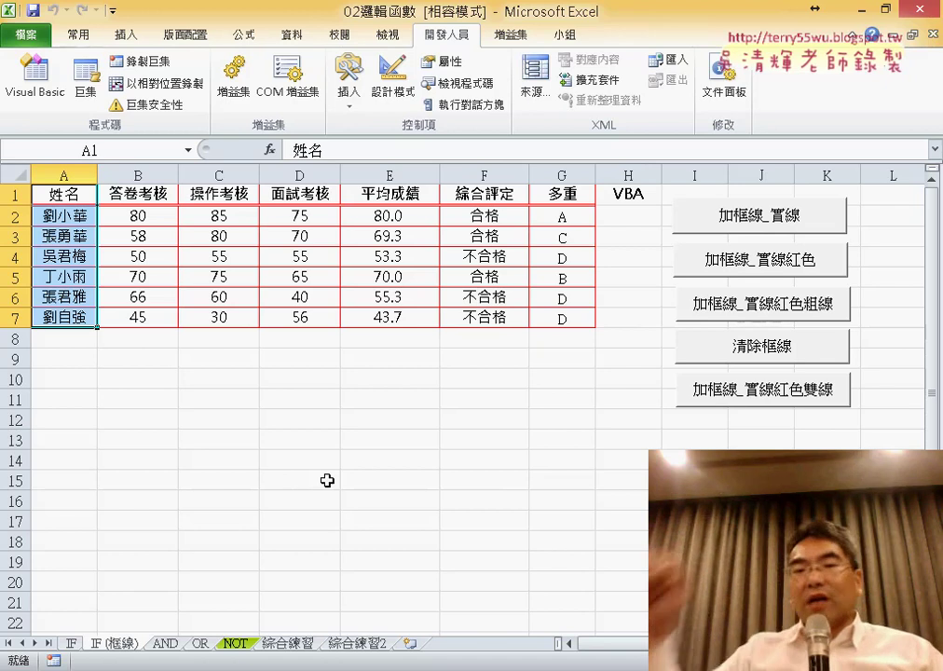
# Open the button's assigned 加框線_實線紅色雙線 macro in the VBA editor via 指定巨集 and 編輯.
pyautogui.rightClick(735, 403)
pyautogui.click(764, 510)
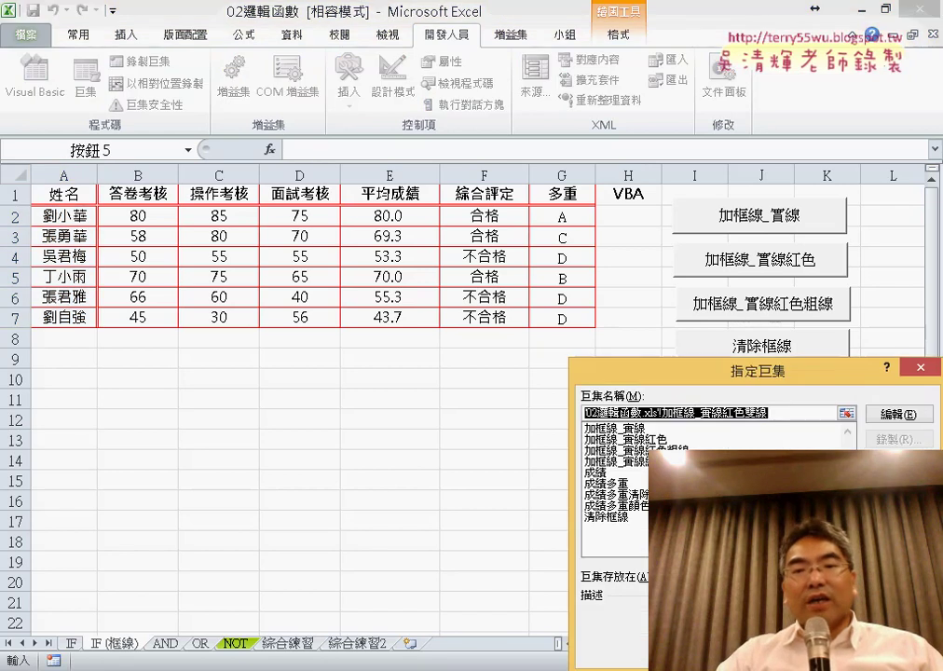
pyautogui.click(873, 422)
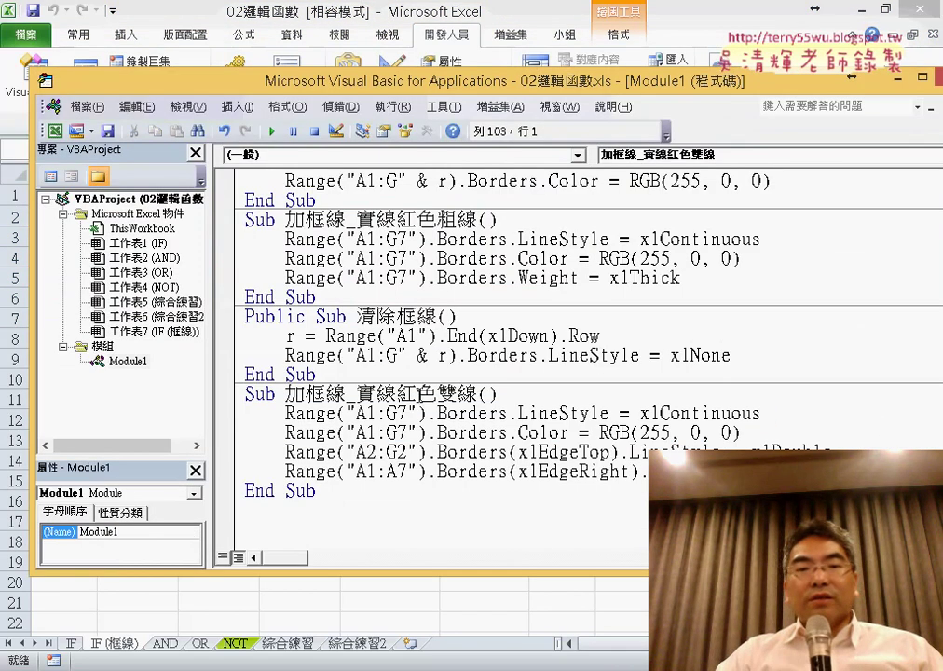
# Highlight the 加框線_實線紅色 macro code and the two double-line edge statements for comparison.
pyautogui.moveTo(316, 480); pyautogui.dragTo(245, 395)
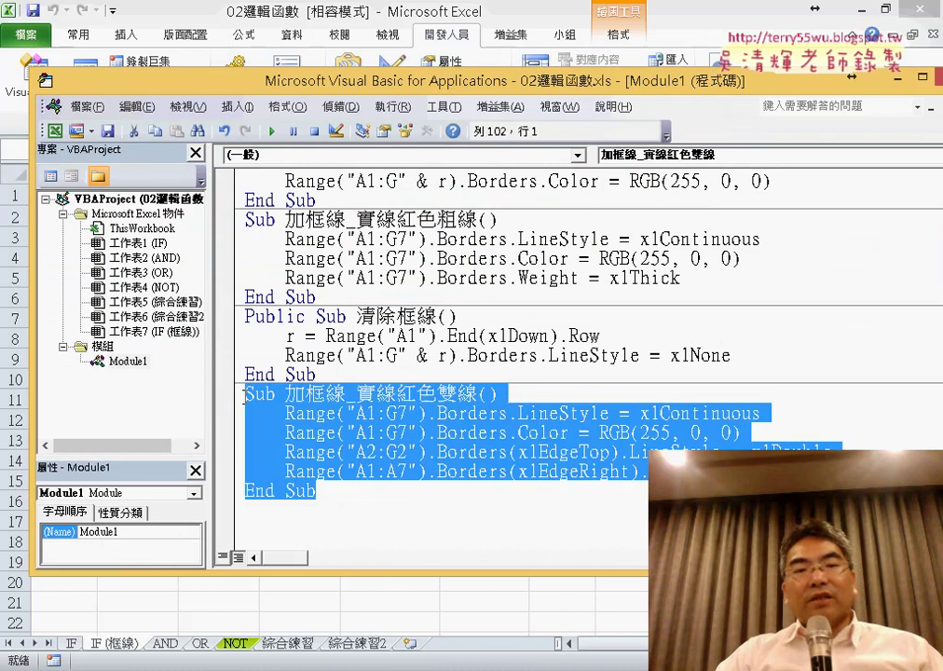
pyautogui.scroll(2, 353, 446)
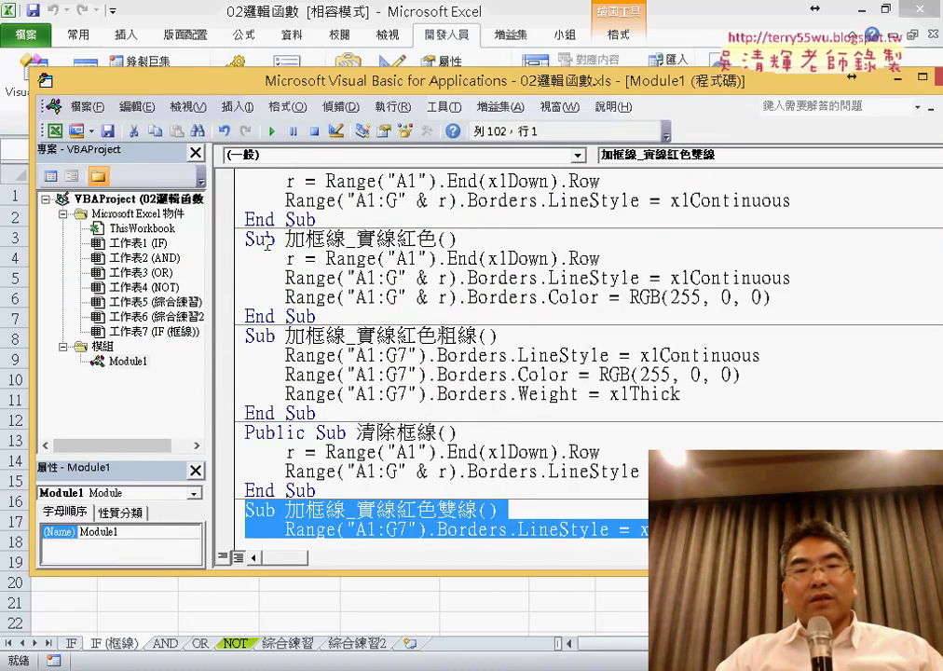
pyautogui.moveTo(245, 238)
pyautogui.mouseDown()
pyautogui.moveTo(456, 297)
pyautogui.moveTo(457, 314)
pyautogui.mouseUp()
pyautogui.scroll(-1, 565, 311)
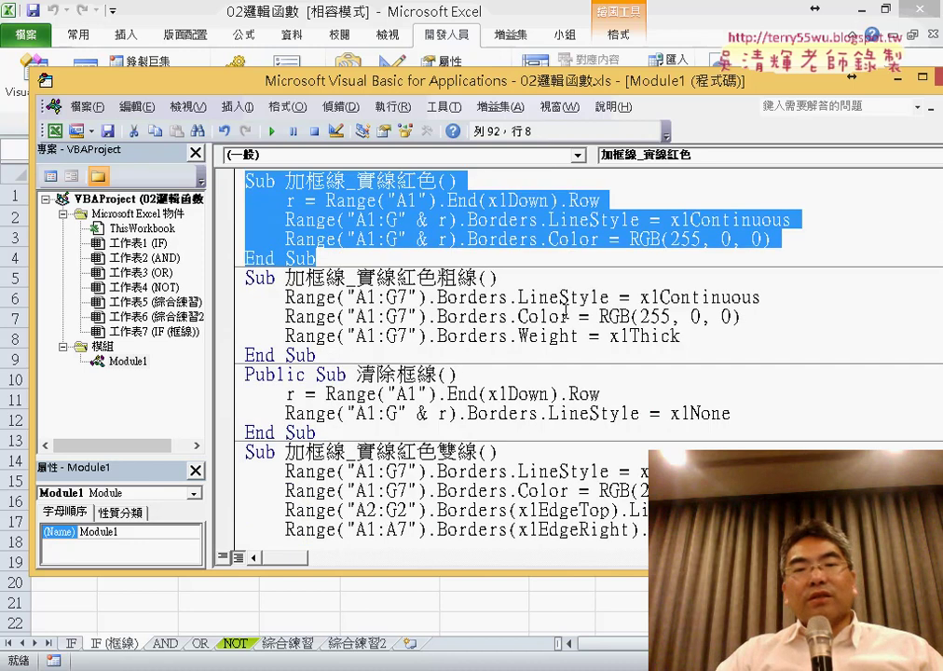
pyautogui.scroll(-1, 565, 311)
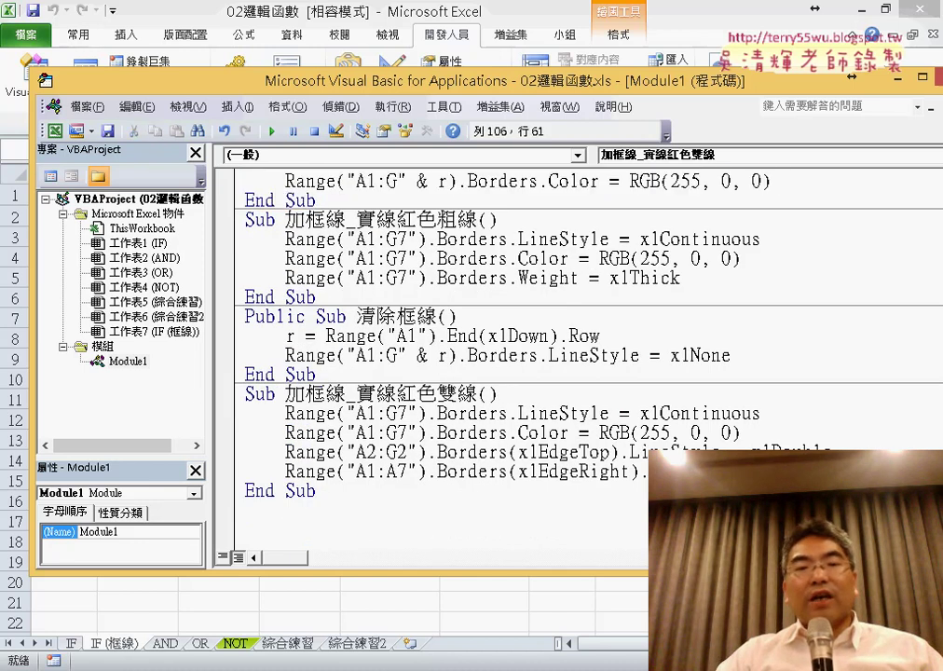
pyautogui.moveTo(844, 472)
pyautogui.mouseDown()
pyautogui.moveTo(390, 472)
pyautogui.moveTo(256, 452)
pyautogui.mouseUp()
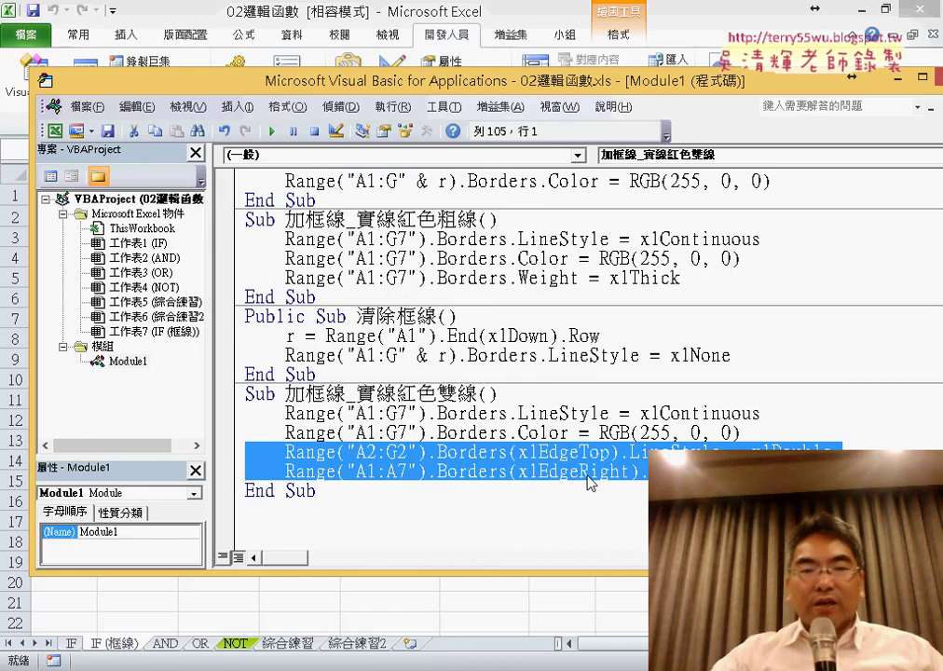
pyautogui.moveTo(381, 80)
pyautogui.mouseDown()
pyautogui.moveTo(504, 357)
pyautogui.moveTo(501, 289)
pyautogui.mouseUp()
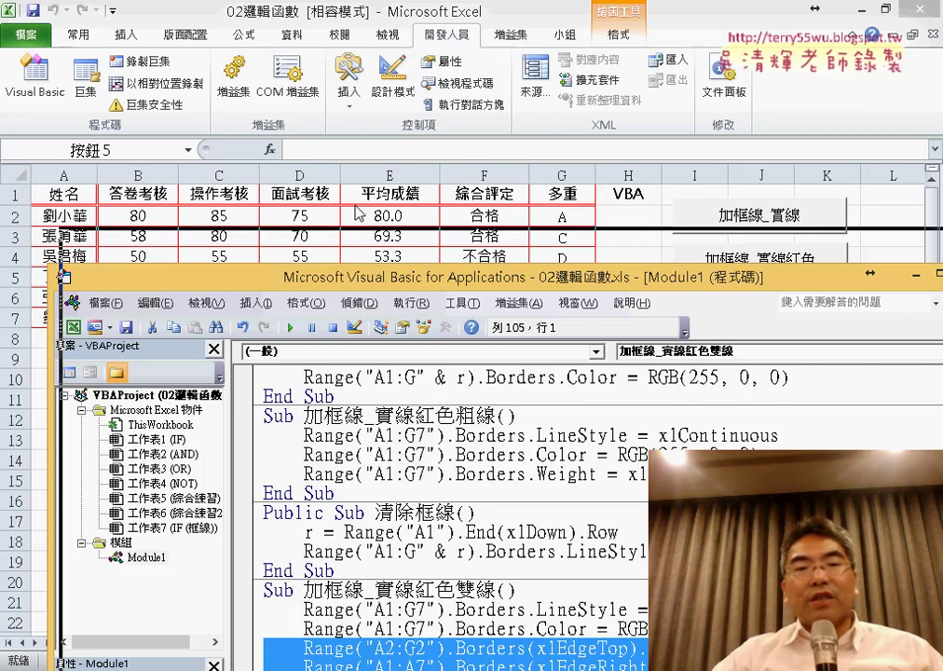
# Replace the rest of the A2:G2 statement with Range("A2:G2").Borders( using IntelliSense.
pyautogui.moveTo(338, 289); pyautogui.dragTo(338, 69)
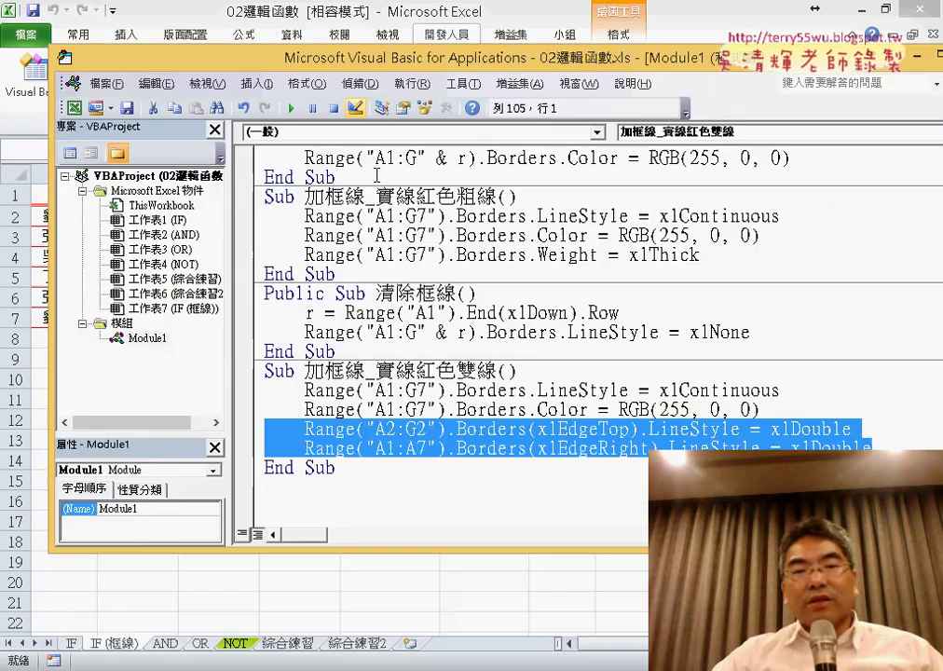
pyautogui.click(457, 429)
pyautogui.moveTo(923, 432); pyautogui.dragTo(468, 432)
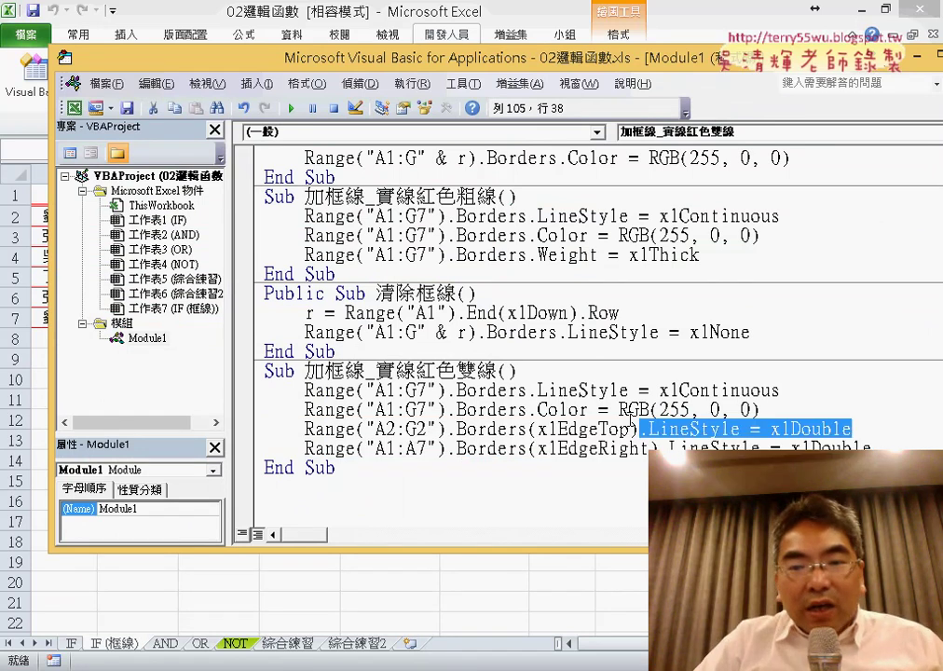
pyautogui.press('Delete')
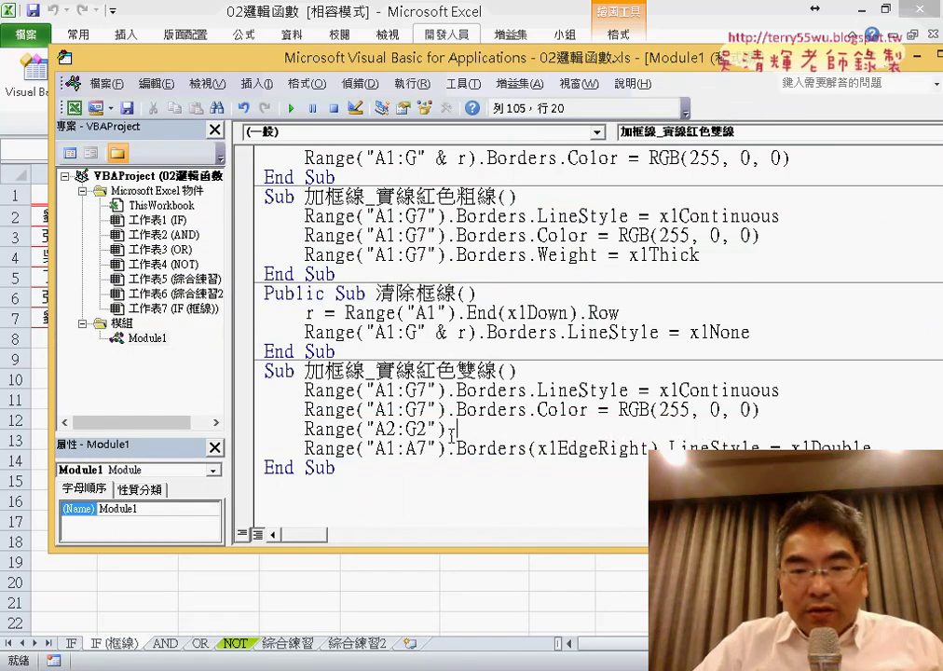
pyautogui.write('.b')
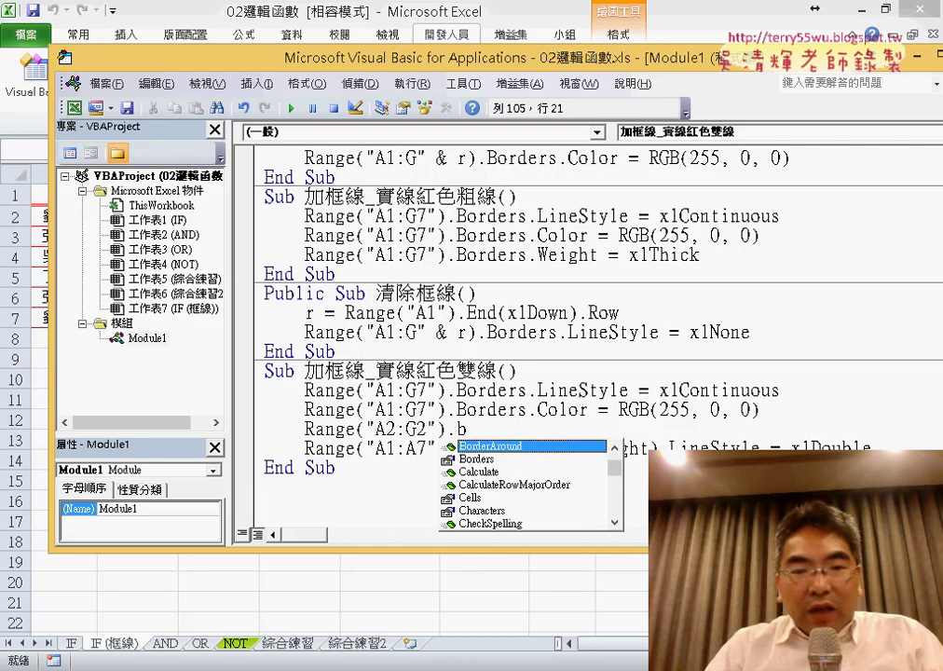
pyautogui.press('Down')
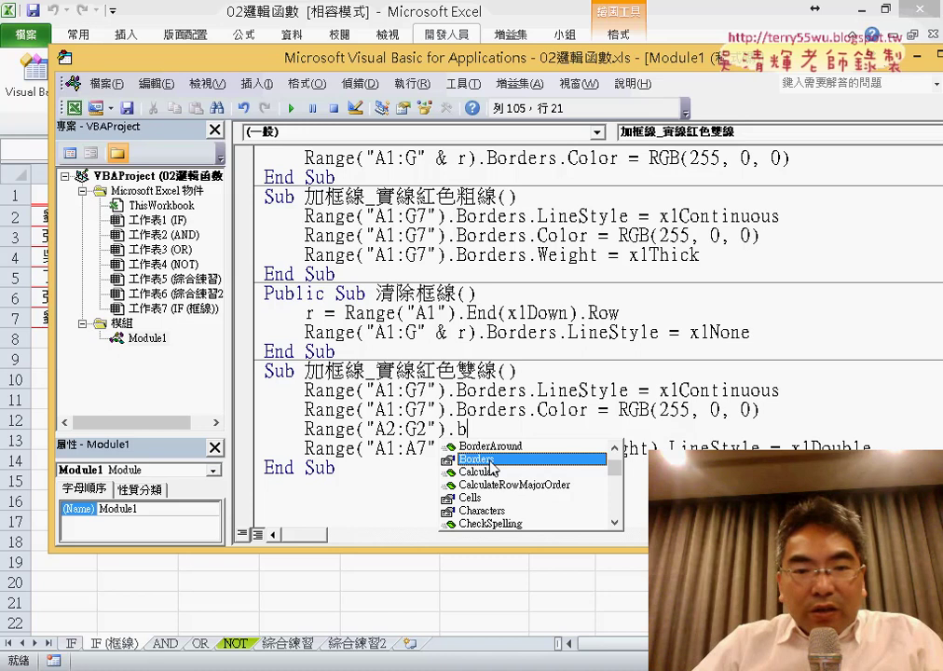
pyautogui.press('Tab')
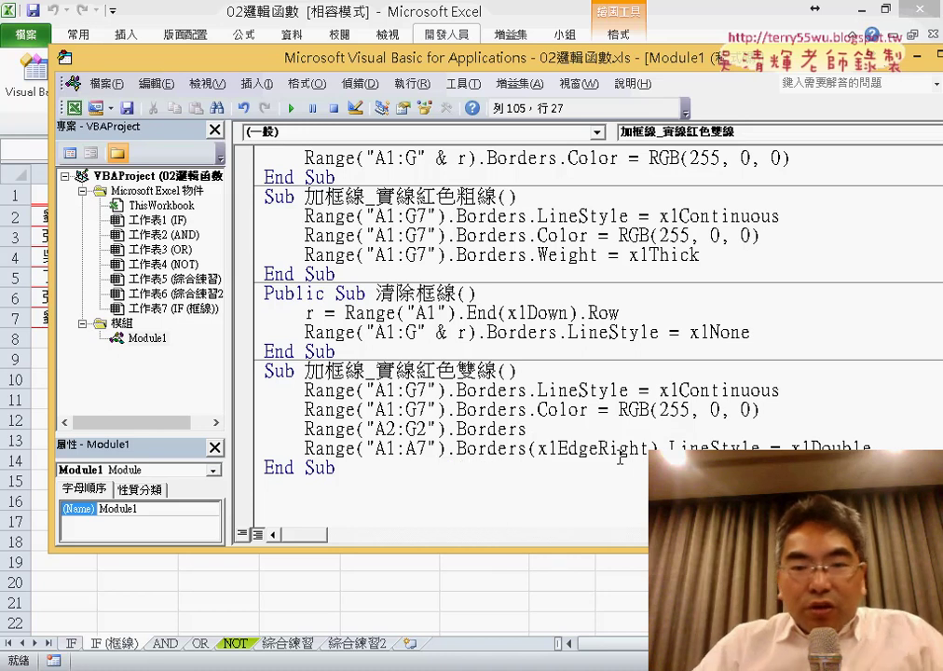
pyautogui.write('.')
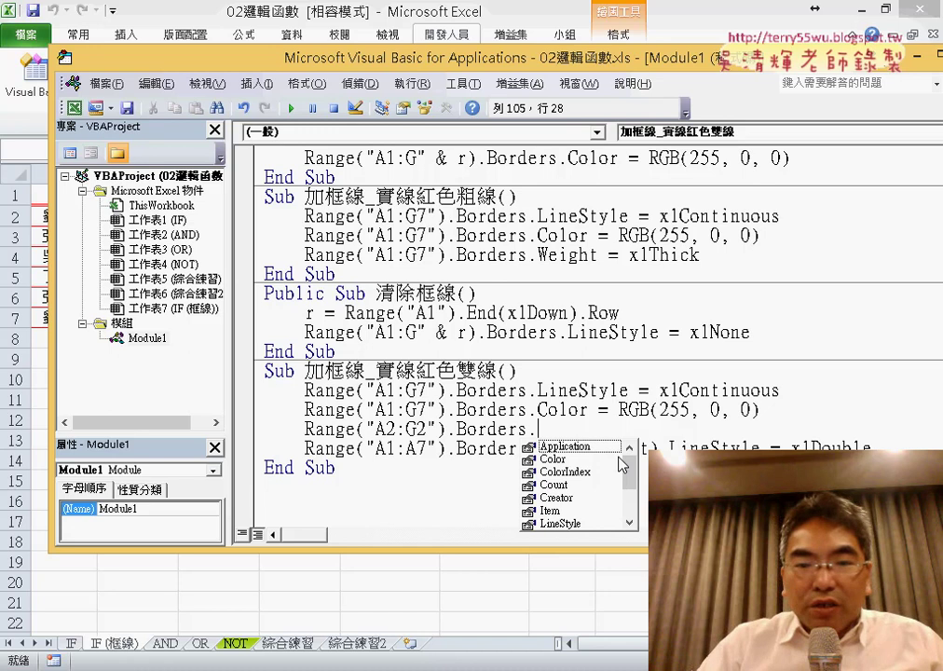
pyautogui.press('BackSpace')
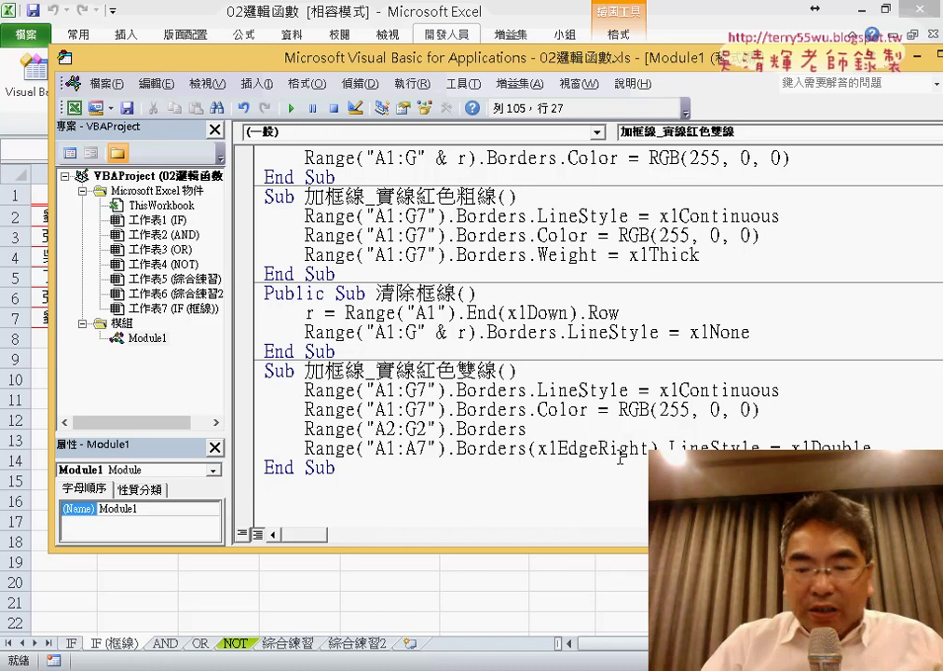
pyautogui.write('(')
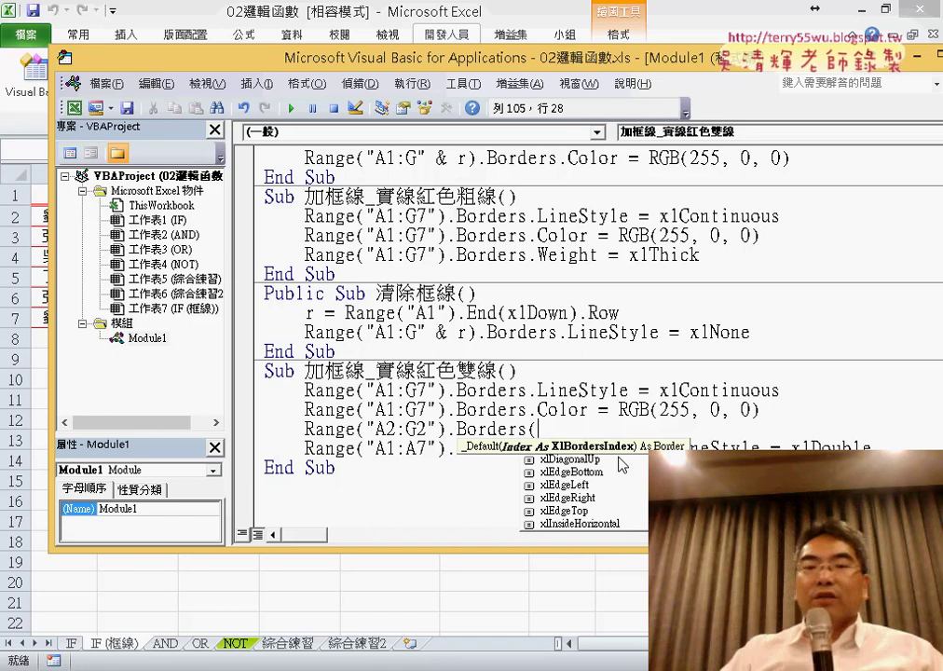
pyautogui.scroll(-1, 578, 491)
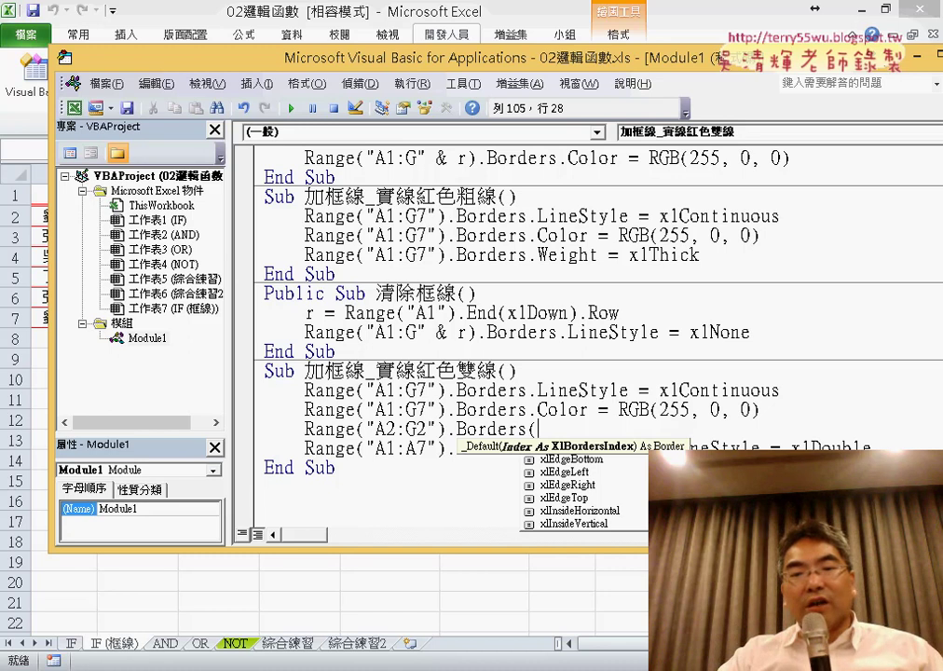
pyautogui.scroll(1, 578, 491)
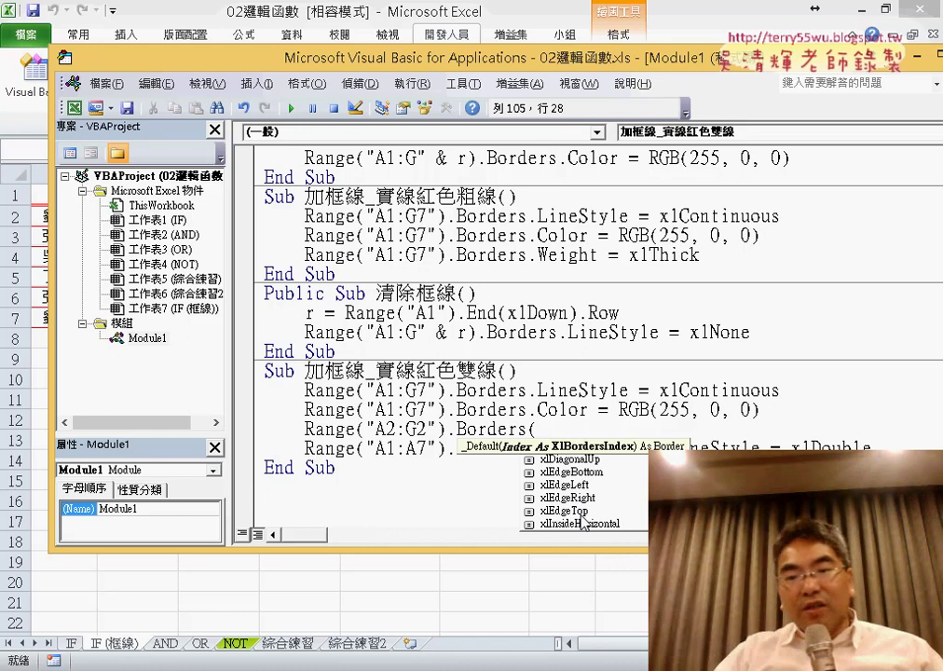
# Review the border edge constants and choose xlEdgeTop for A2:G2.
pyautogui.click(581, 515)
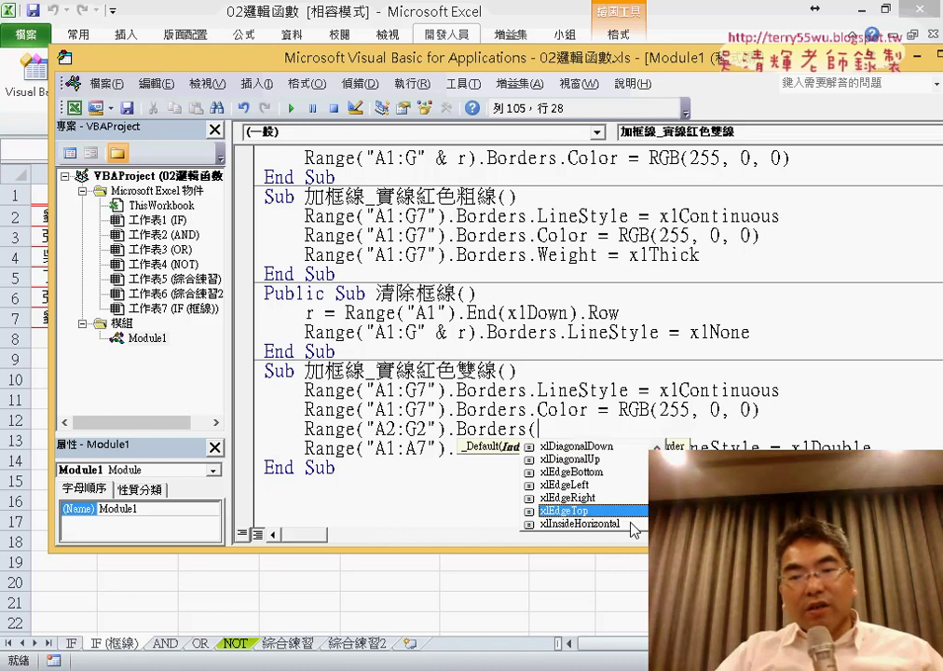
pyautogui.click(594, 473)
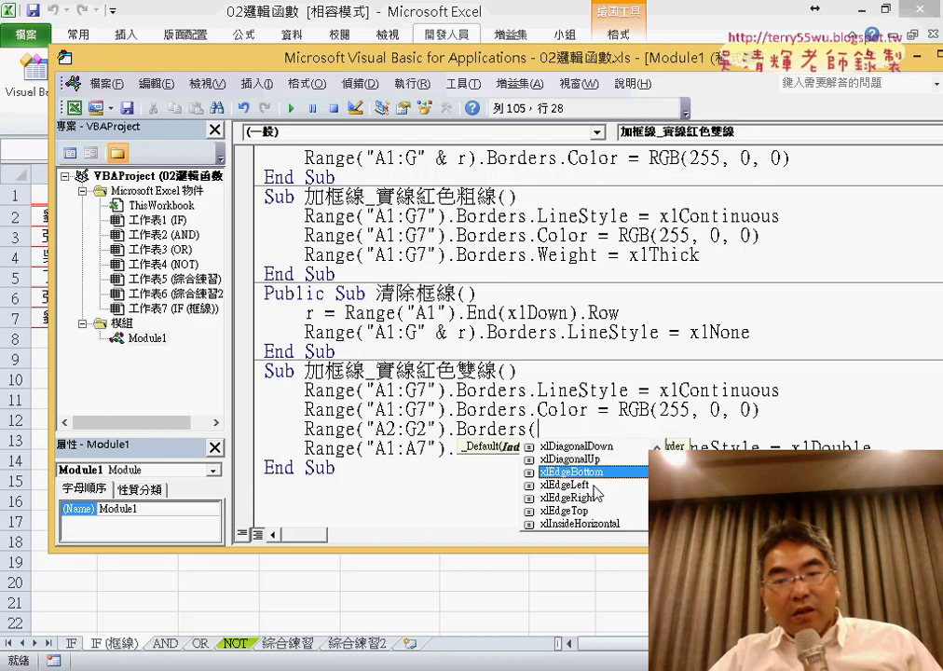
pyautogui.click(597, 485)
pyautogui.click(590, 498)
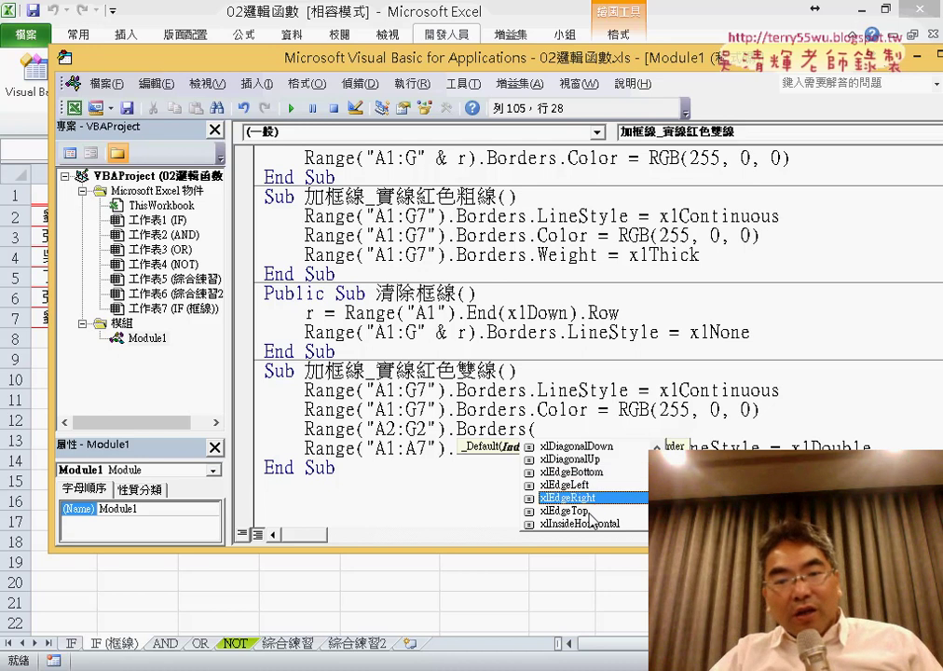
pyautogui.click(597, 511)
pyautogui.doubleClick(599, 515)
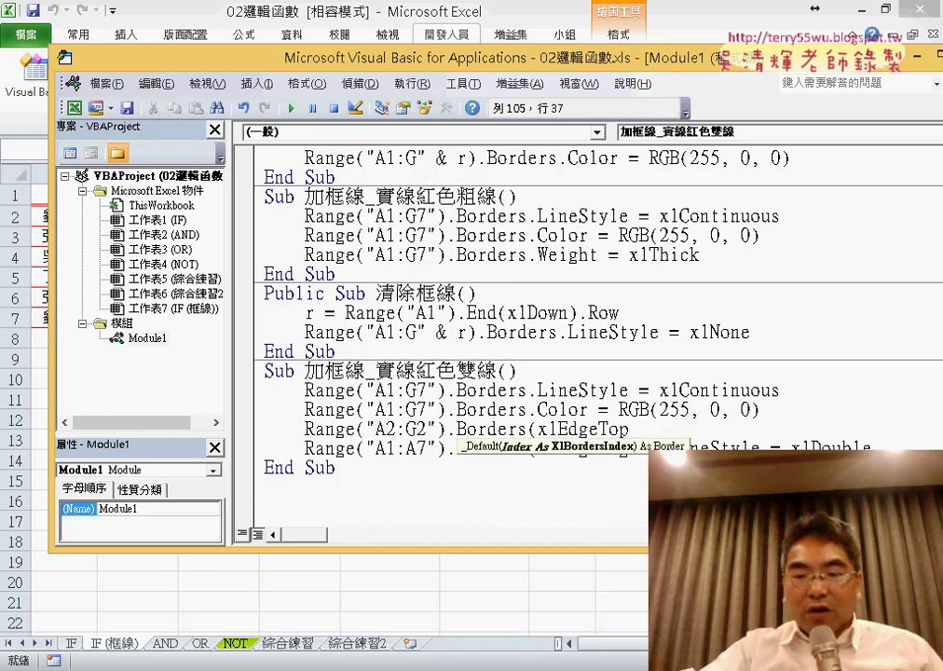
# Complete the statement as .LineStyle = xlDouble.
pyautogui.write(')')
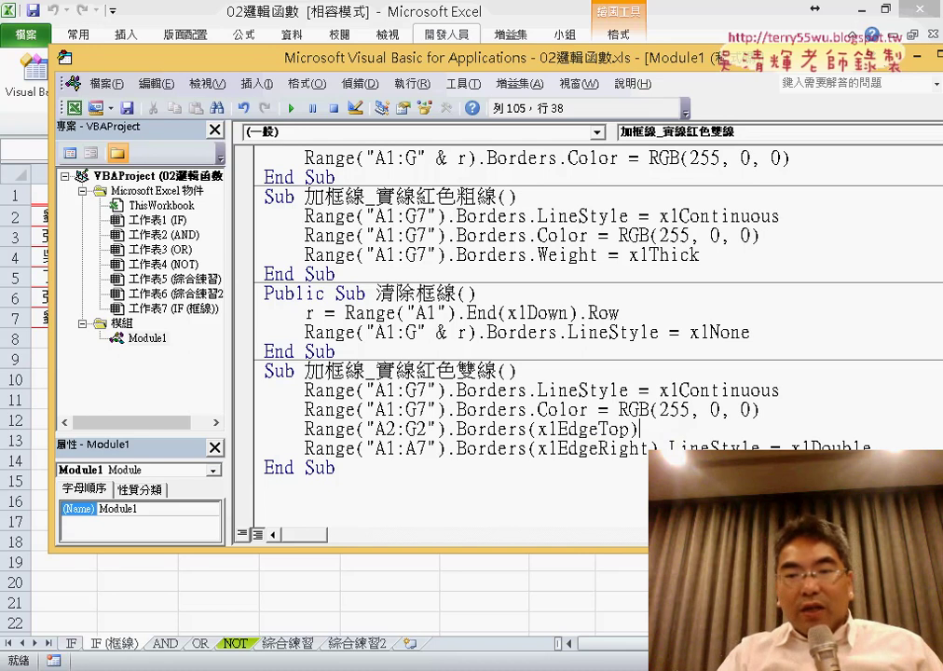
pyautogui.write('.l')
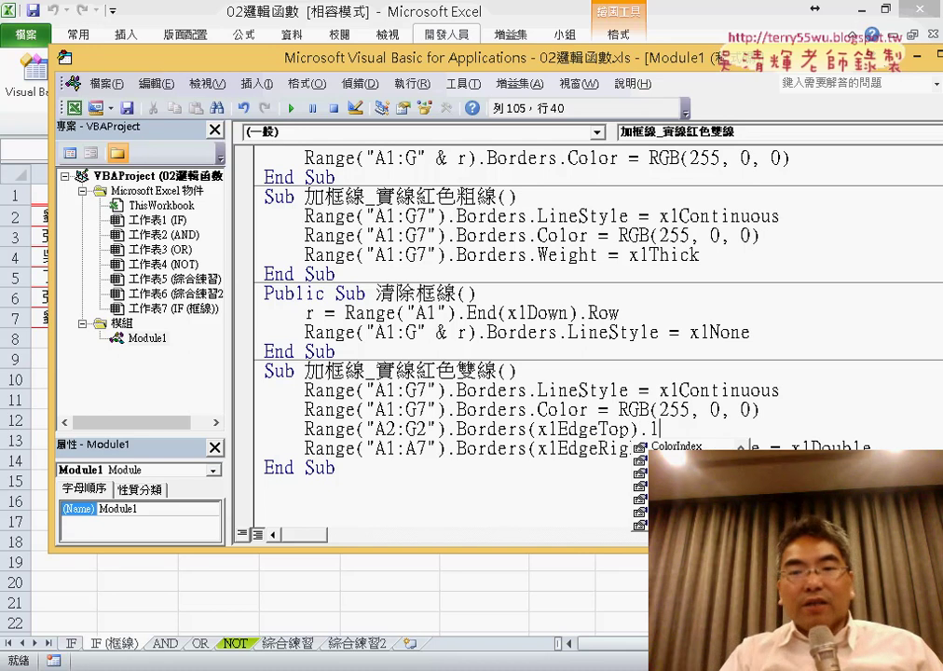
pyautogui.press('space')
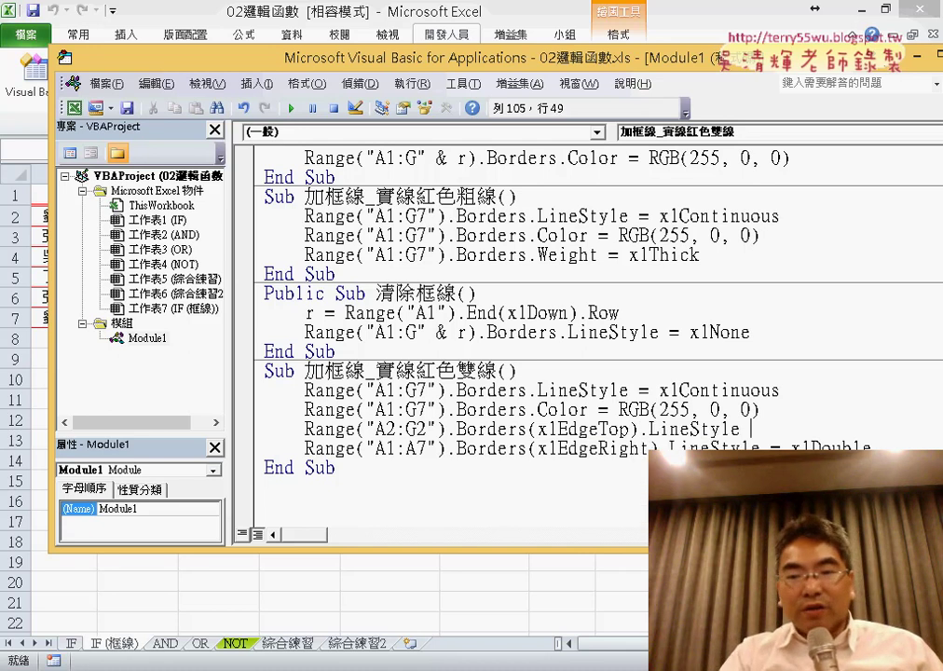
pyautogui.write('=')
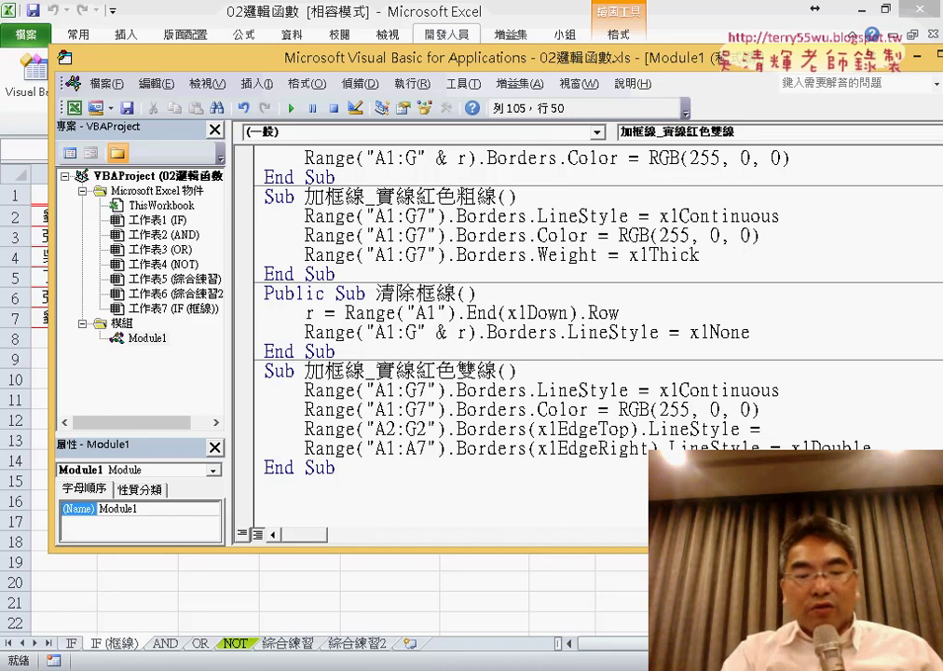
pyautogui.write('xld')
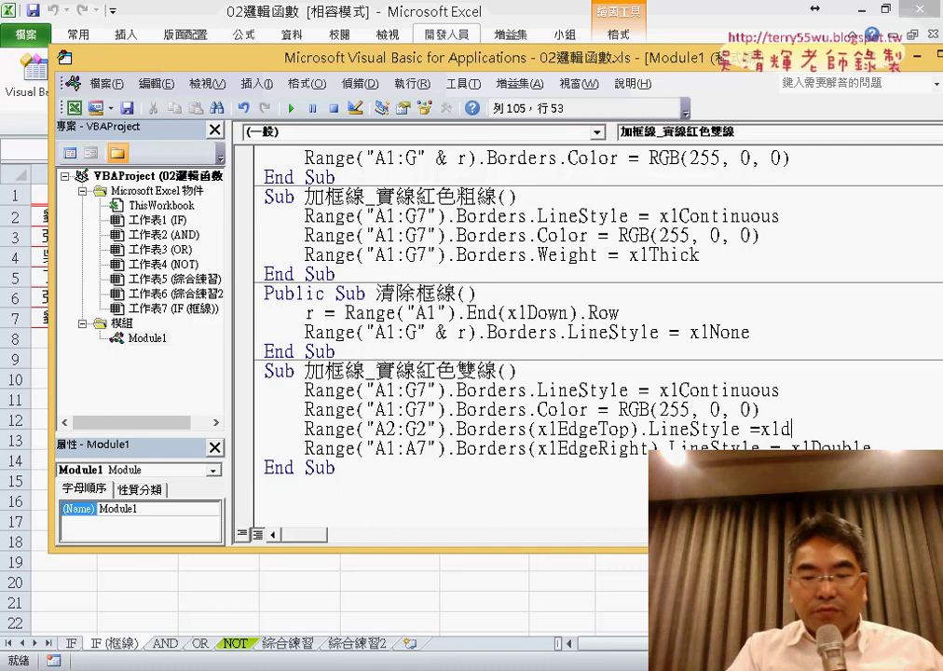
pyautogui.write('ouble')
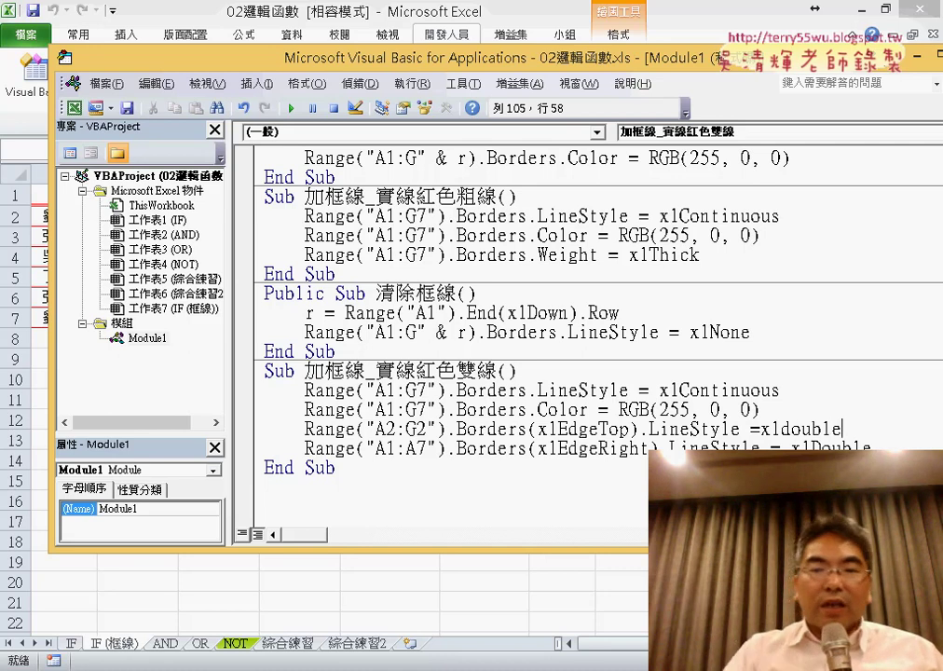
pyautogui.click(335, 467)
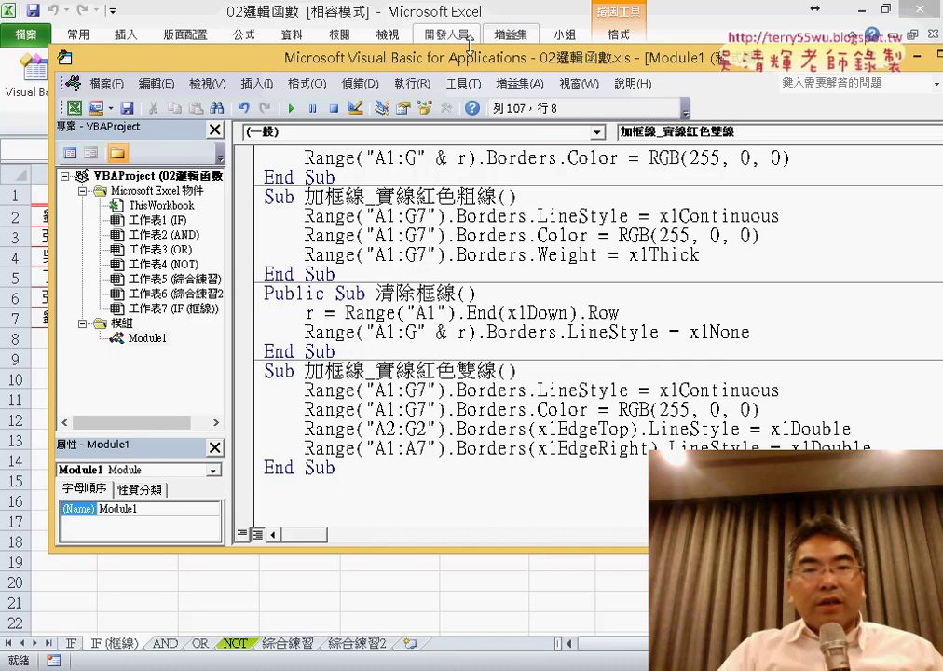
pyautogui.moveTo(363, 54); pyautogui.dragTo(471, 202)
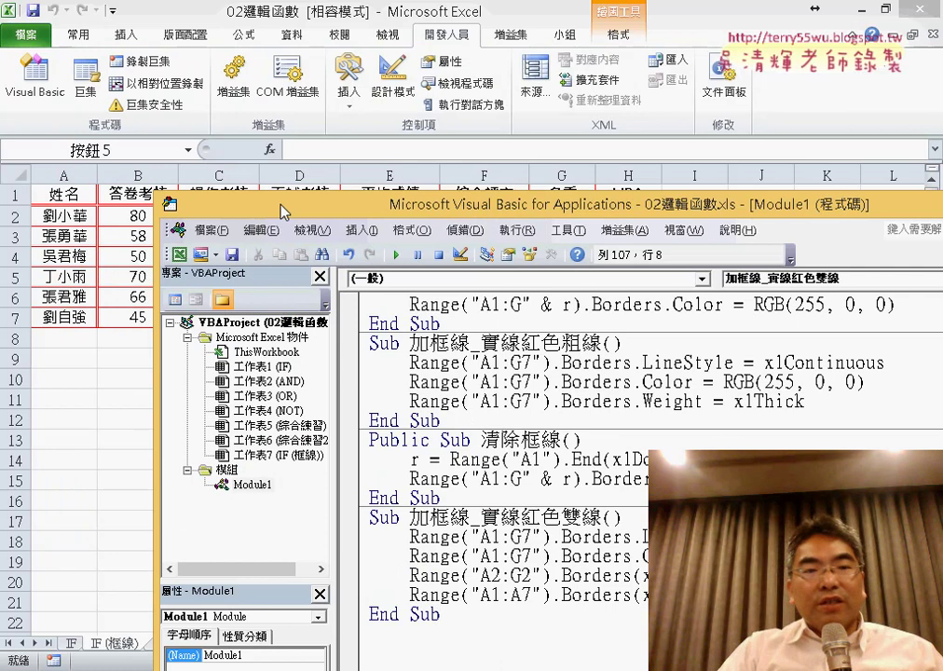
pyautogui.moveTo(284, 213); pyautogui.dragTo(112, 83)
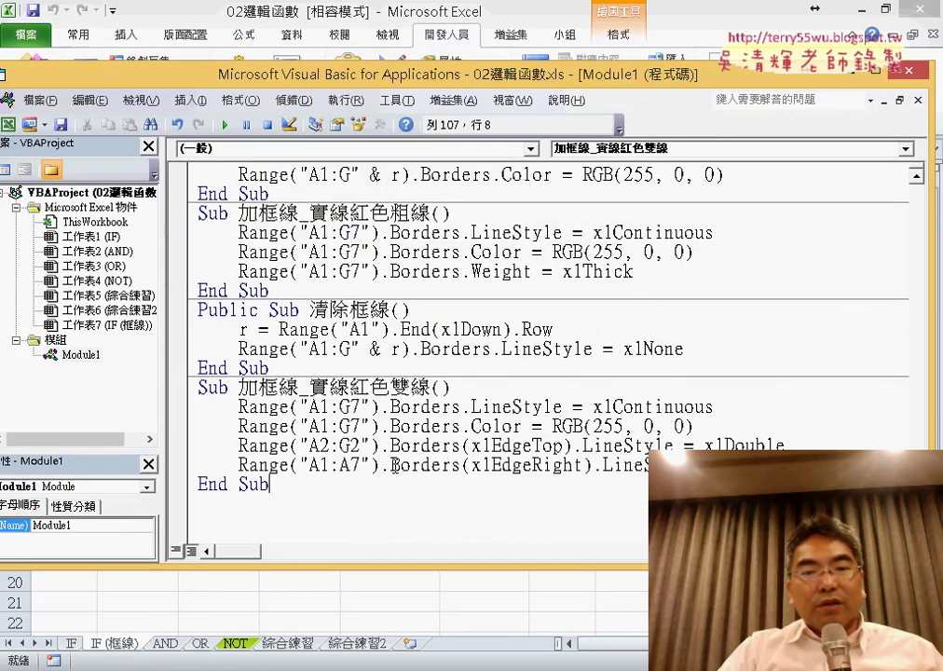
pyautogui.moveTo(391, 465); pyautogui.dragTo(443, 465)
pyautogui.click(484, 466)
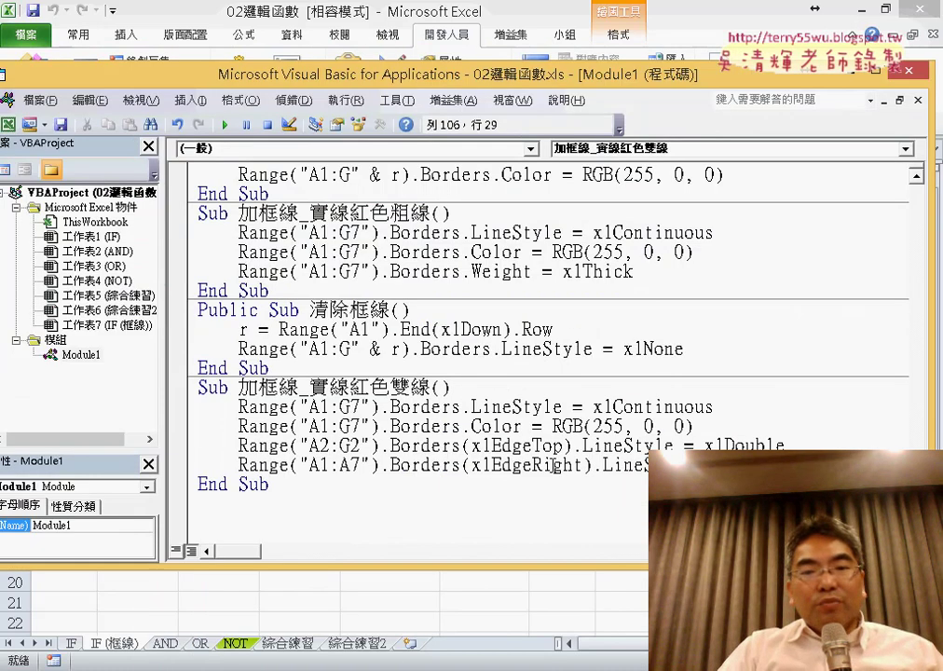
pyautogui.moveTo(583, 465); pyautogui.dragTo(474, 467)
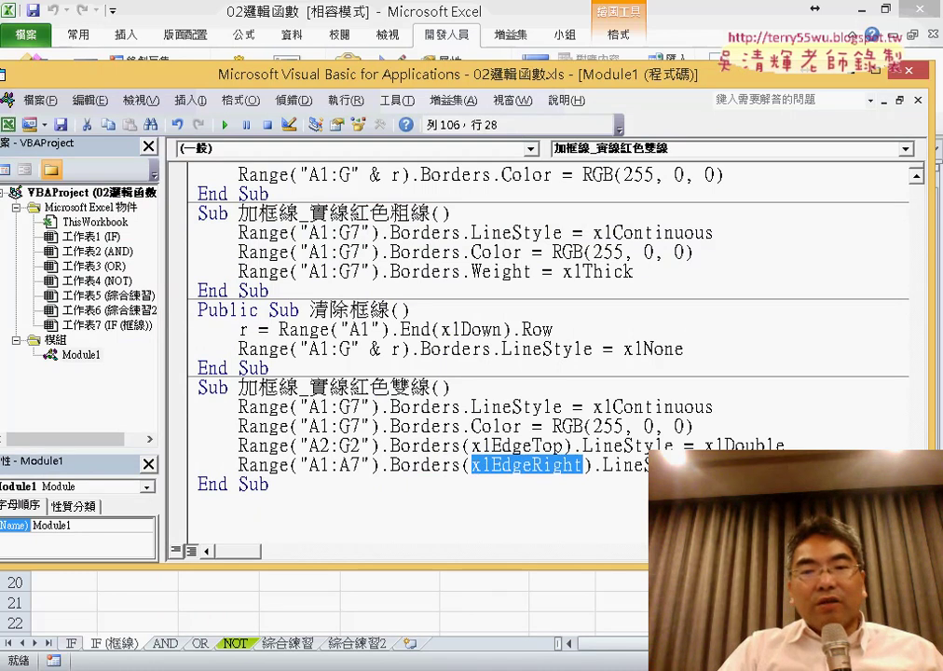
pyautogui.press('End')
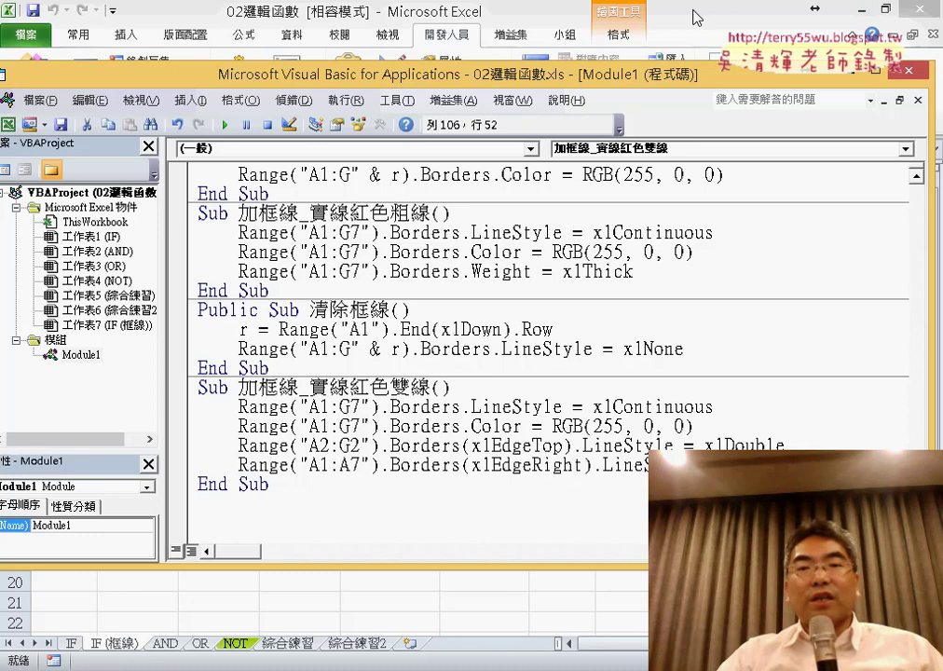
pyautogui.click(552, 16)
# Clear borders with 清除框線, rerun the double-line macro, then select A1:G7, A2:G2 and A1:A7 to show the result.
pyautogui.click(779, 359)
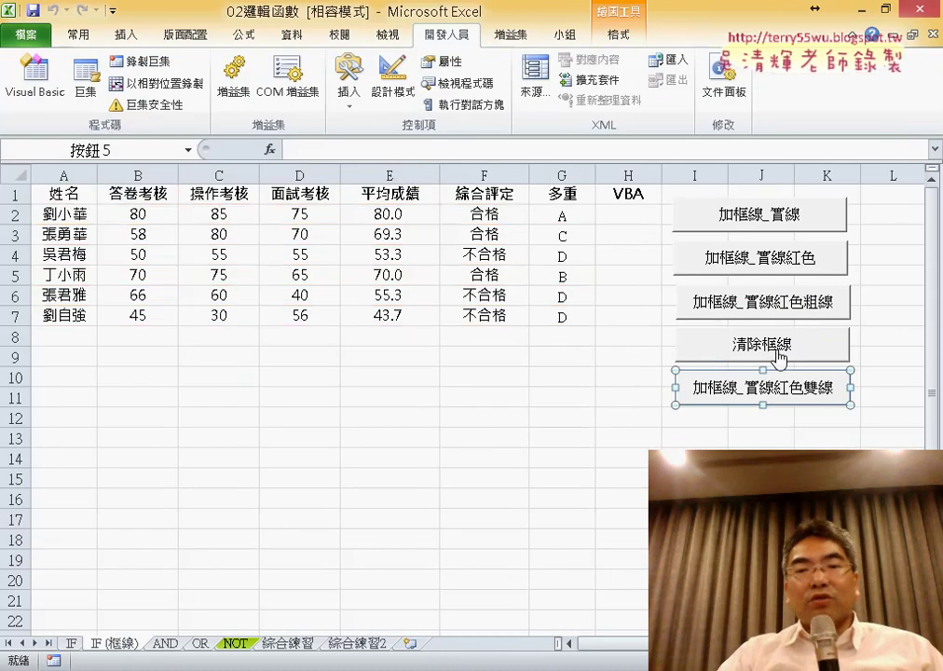
pyautogui.click(762, 396)
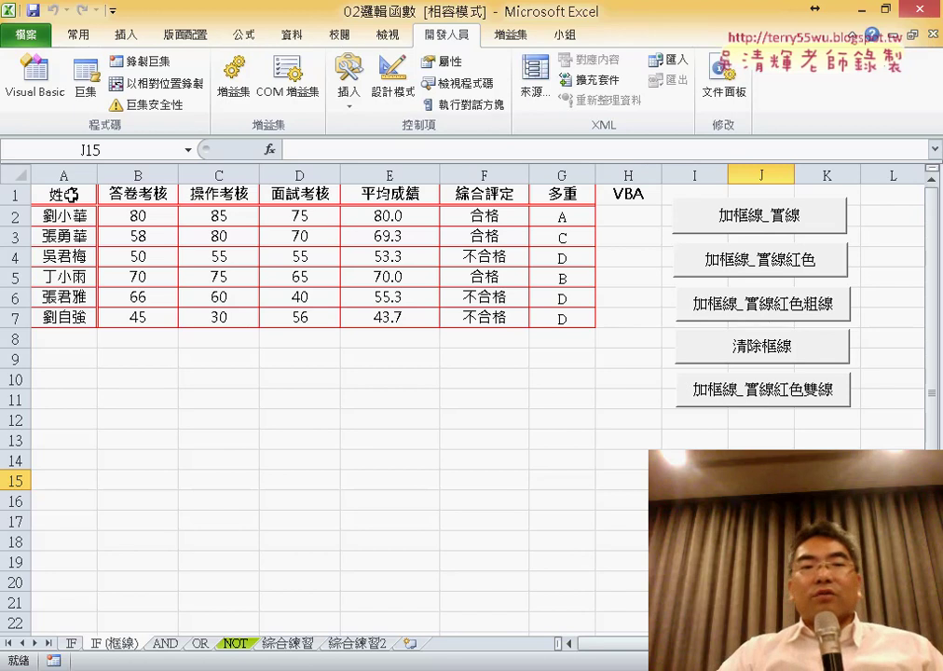
pyautogui.moveTo(71, 194); pyautogui.dragTo(570, 317)
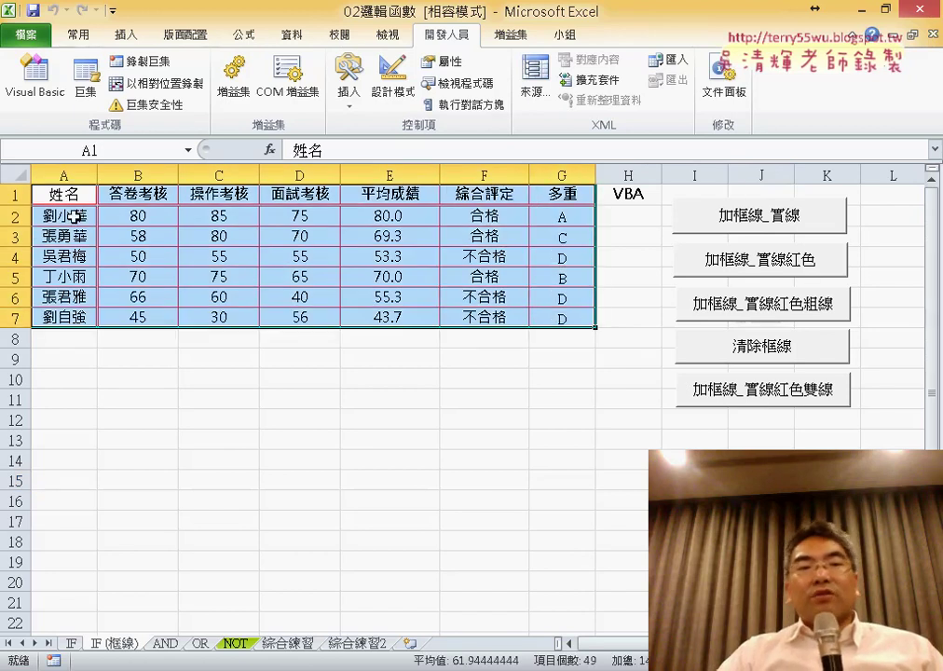
pyautogui.moveTo(84, 213); pyautogui.dragTo(557, 218)
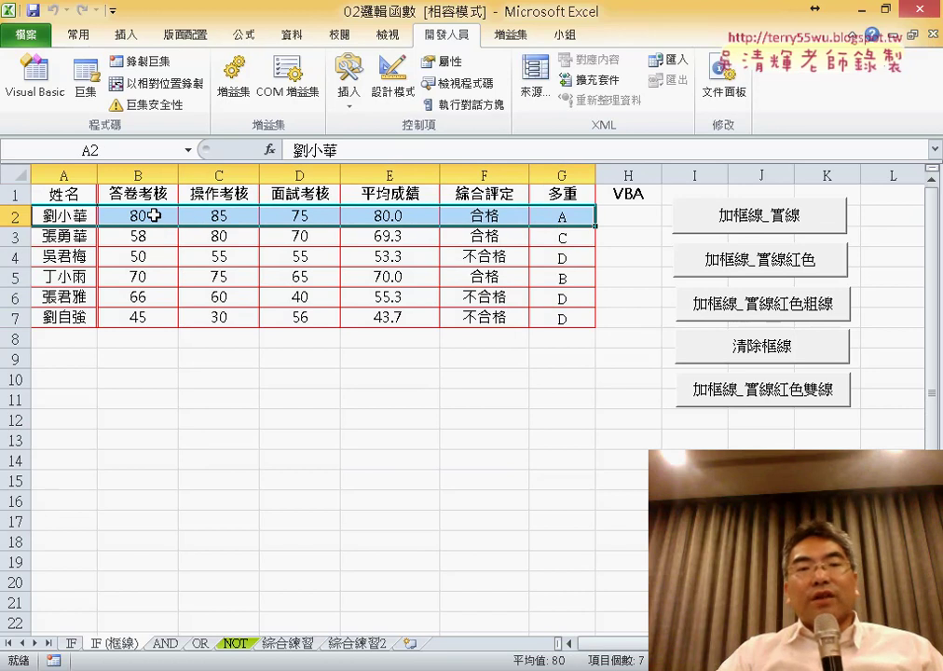
pyautogui.moveTo(63, 193); pyautogui.dragTo(74, 326)
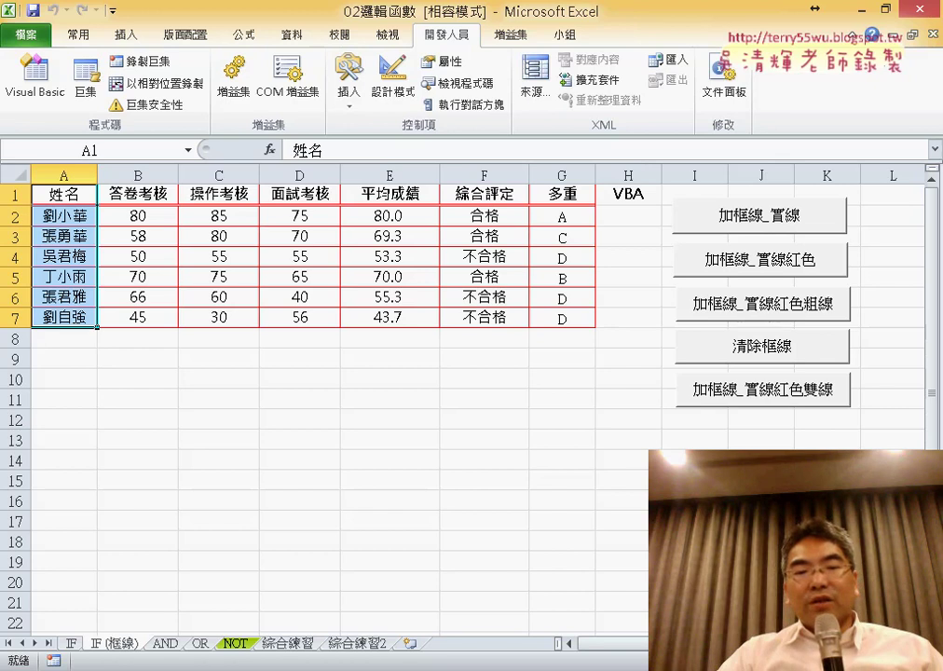
pyautogui.click(274, 457)
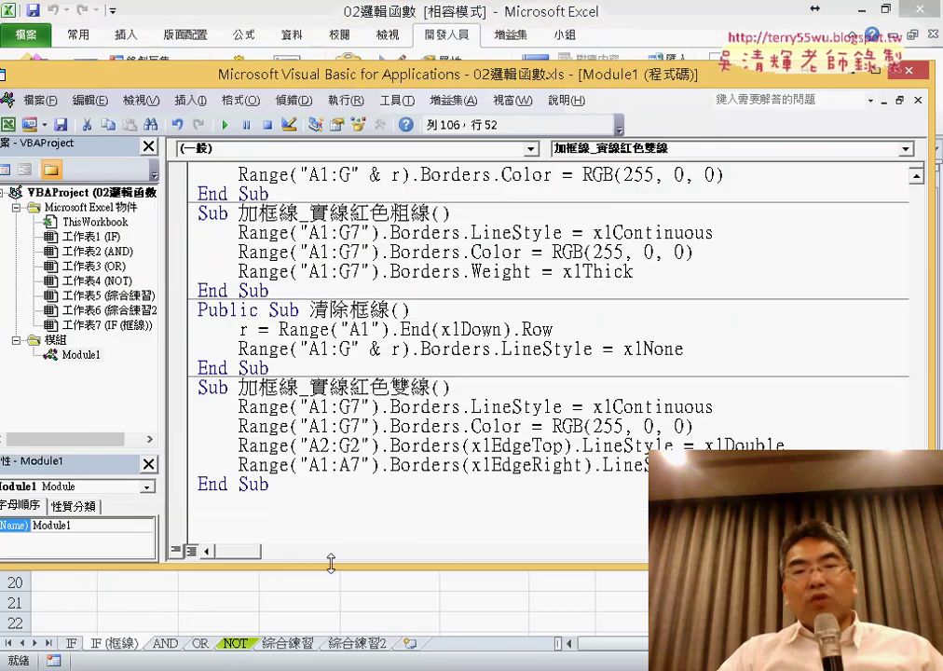
pyautogui.moveTo(462, 445); pyautogui.dragTo(571, 445)
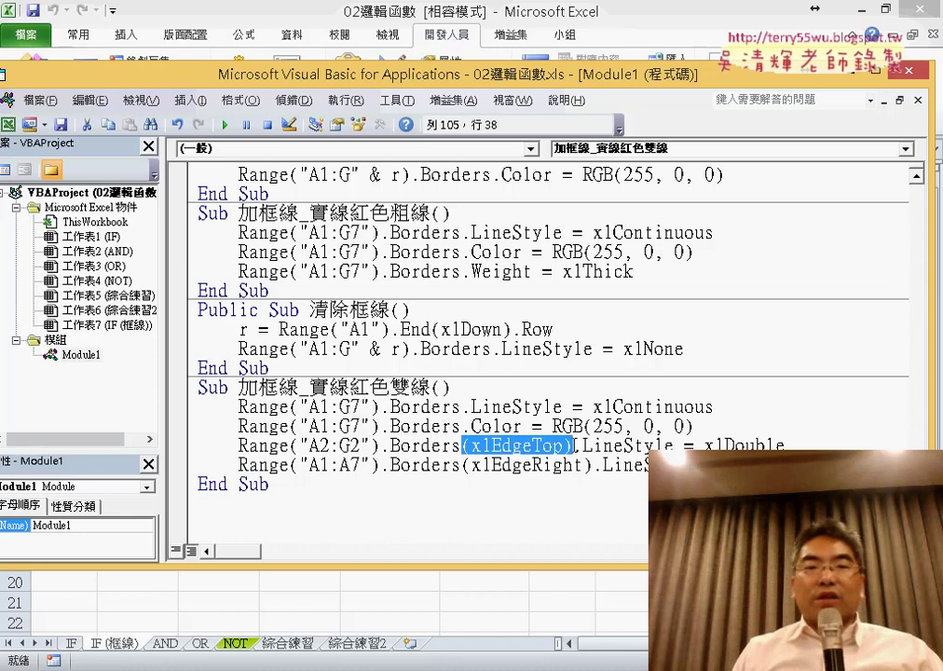
# Switch to Chrome showing the XlLineStyle enumeration reference page.
pyautogui.hotkey('alt', 'Tab')
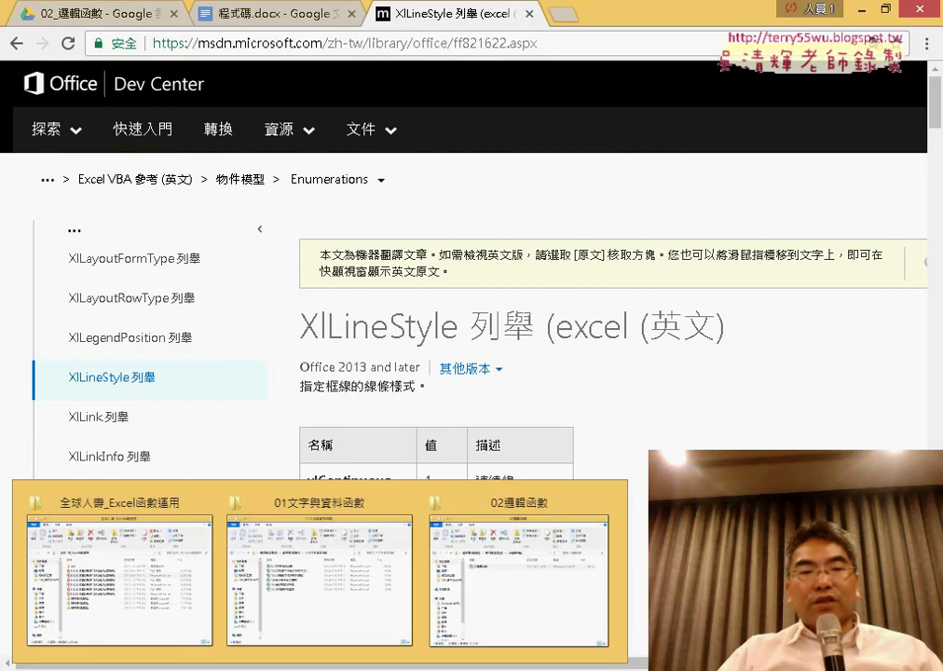
# Go up from 02邏輯函數 to 範例檔(高階班) and select the 03, 04 and 05 lesson folders.
pyautogui.click(535, 615)
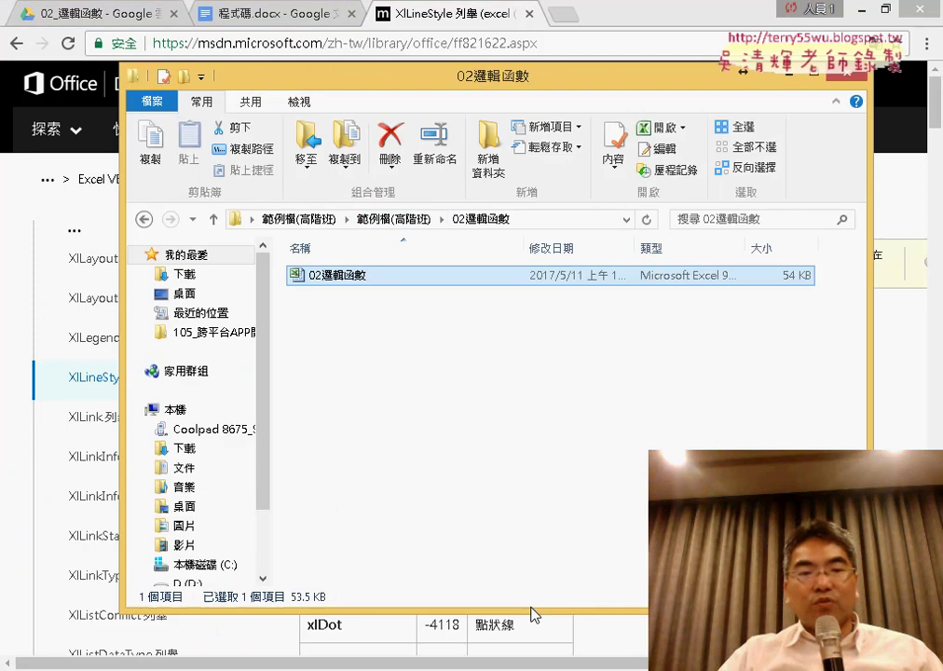
pyautogui.click(210, 223)
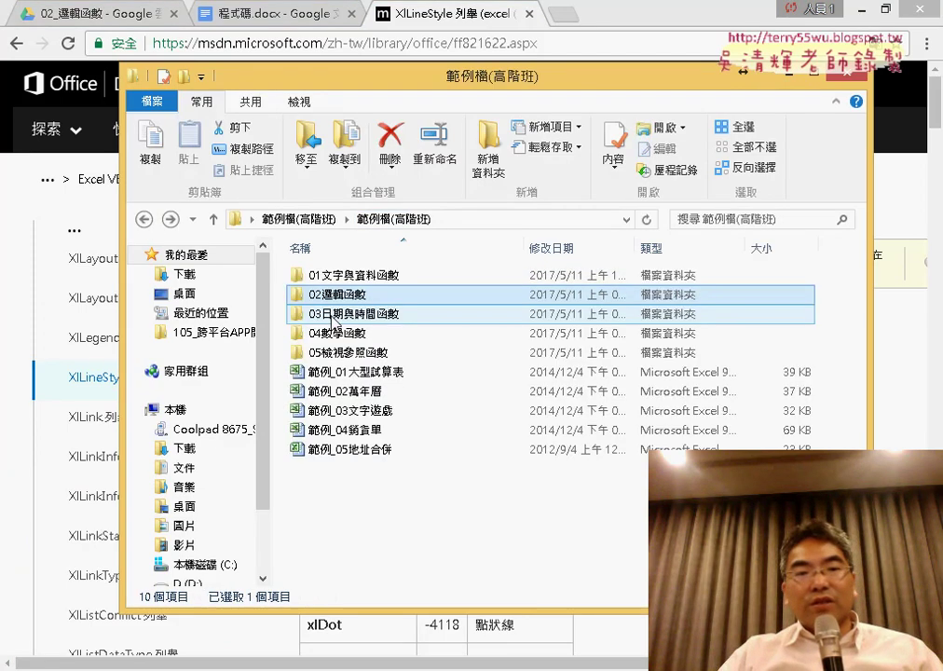
pyautogui.click(340, 315)
pyautogui.click(358, 333)
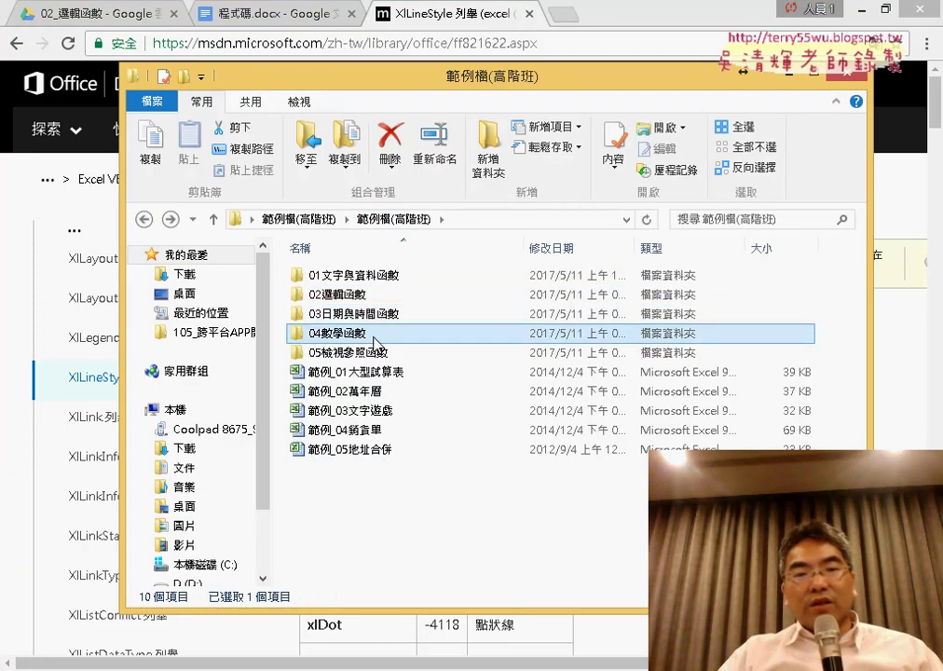
pyautogui.click(376, 354)
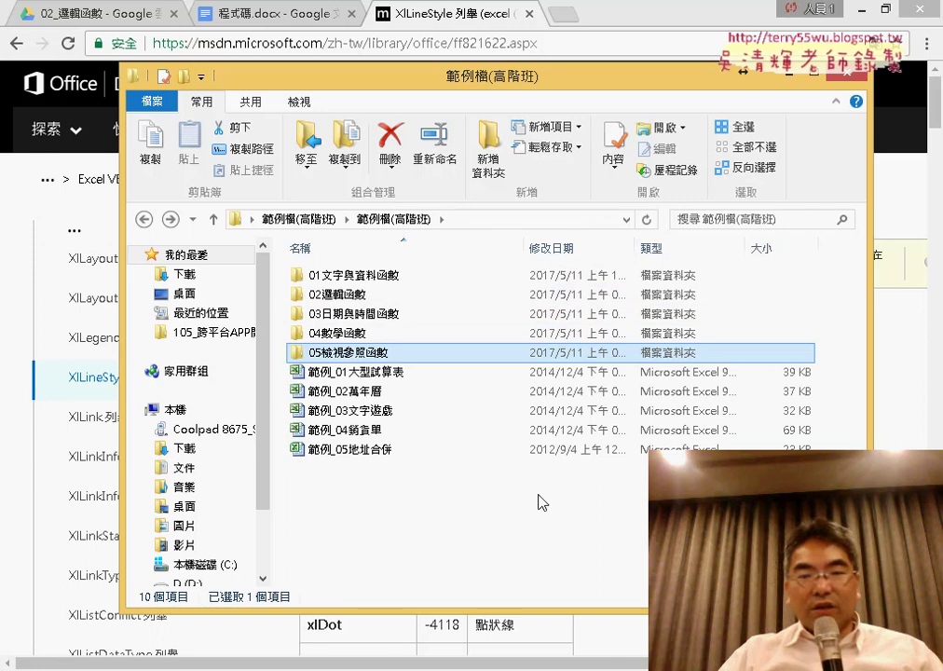